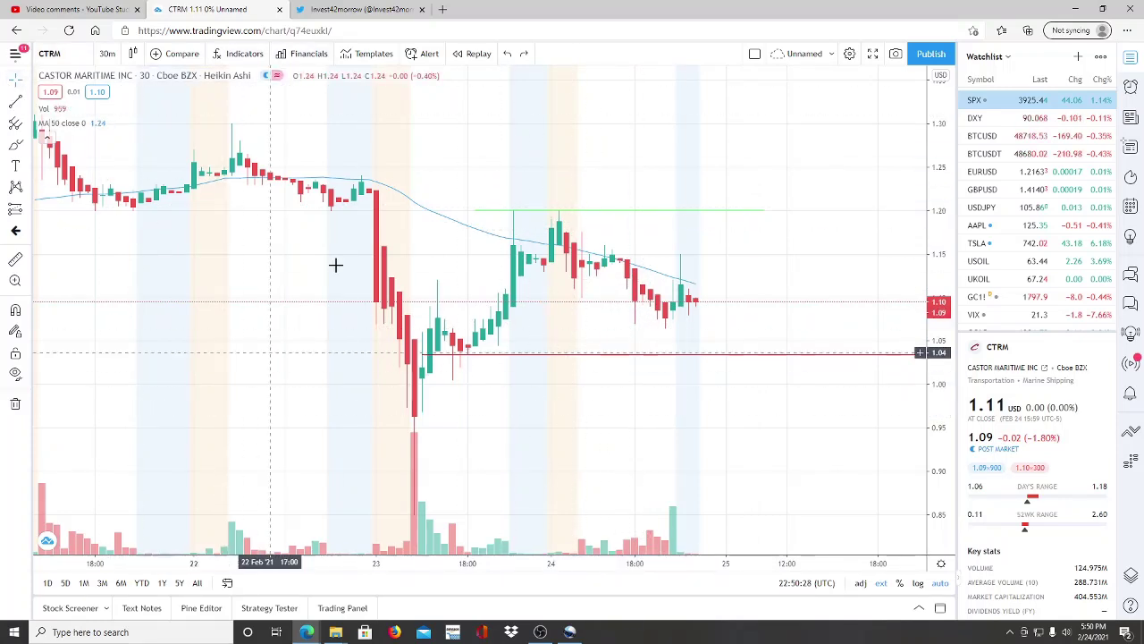
- Redo the line moves to restore resistance at 1.15 and support at 1.06, then zoom into recent CTRM bars
click(582, 211)
click(601, 230)
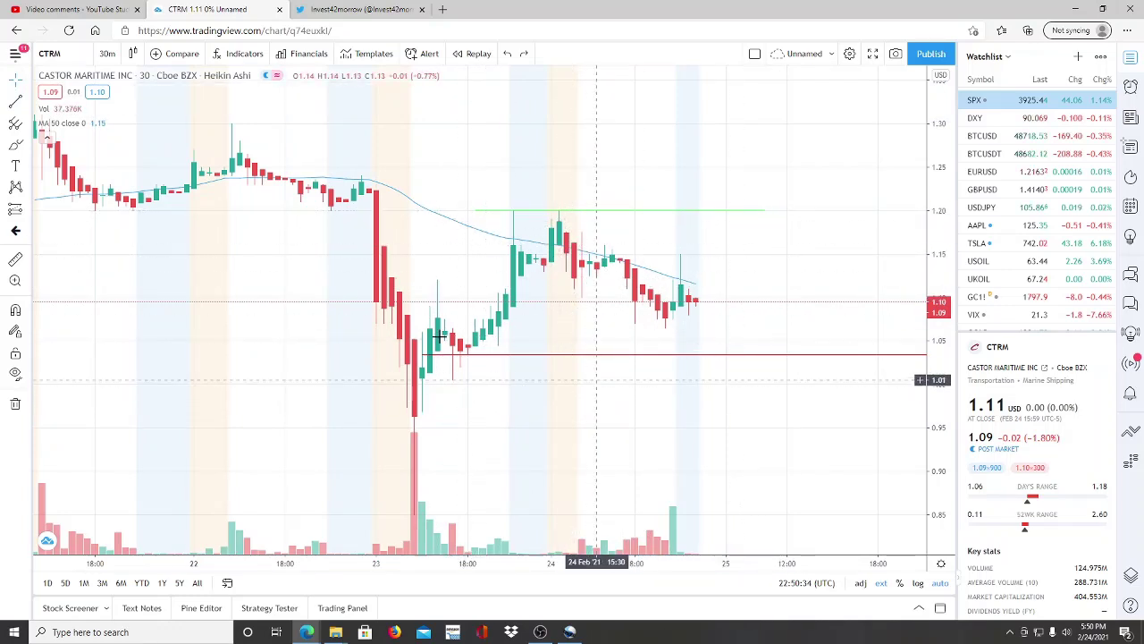
click(524, 55)
click(524, 55)
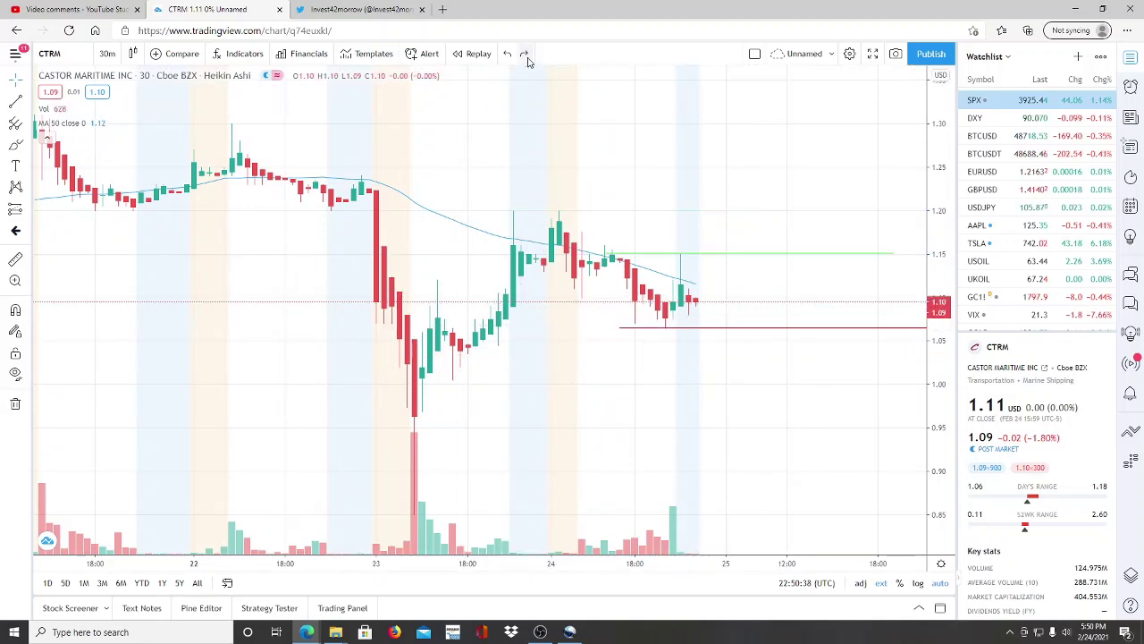
click(524, 55)
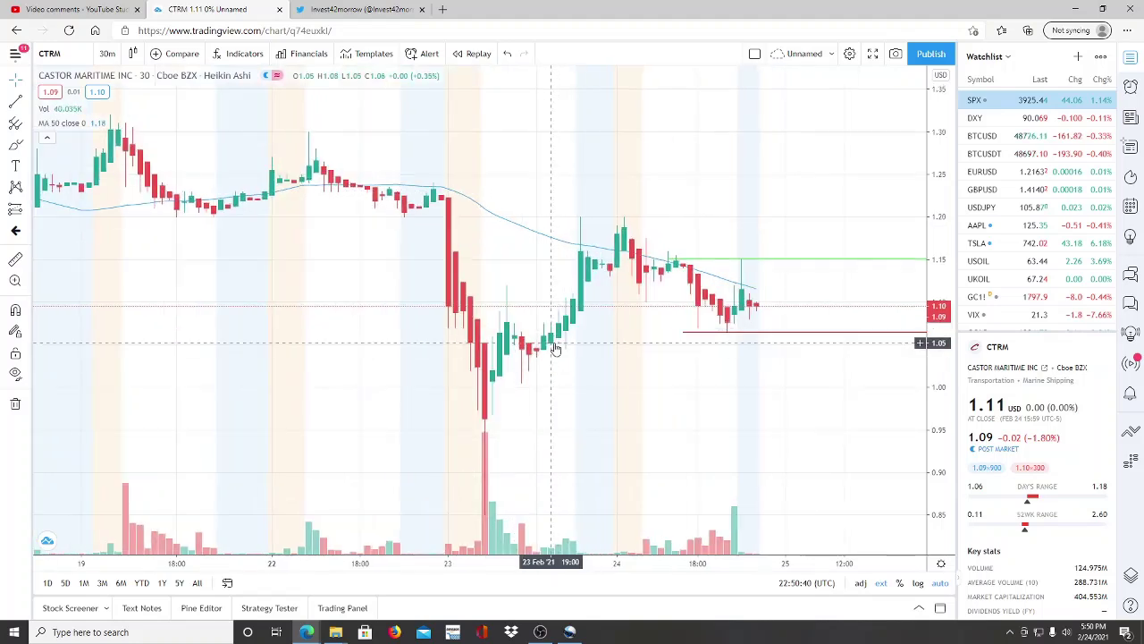
scroll(553, 349, up, 2)
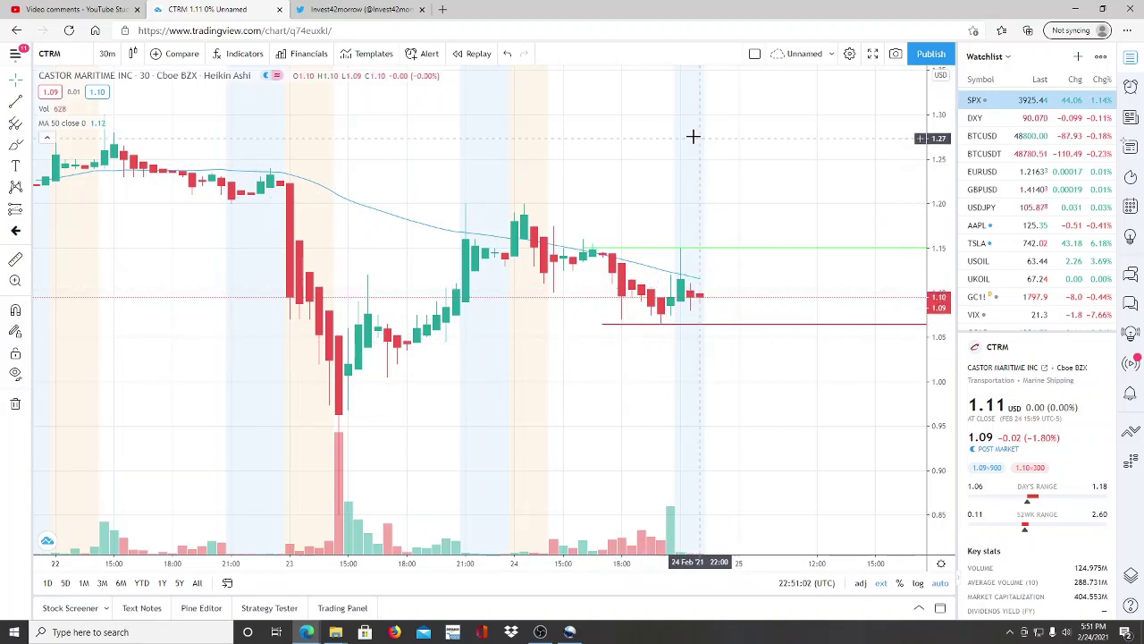
click(715, 324)
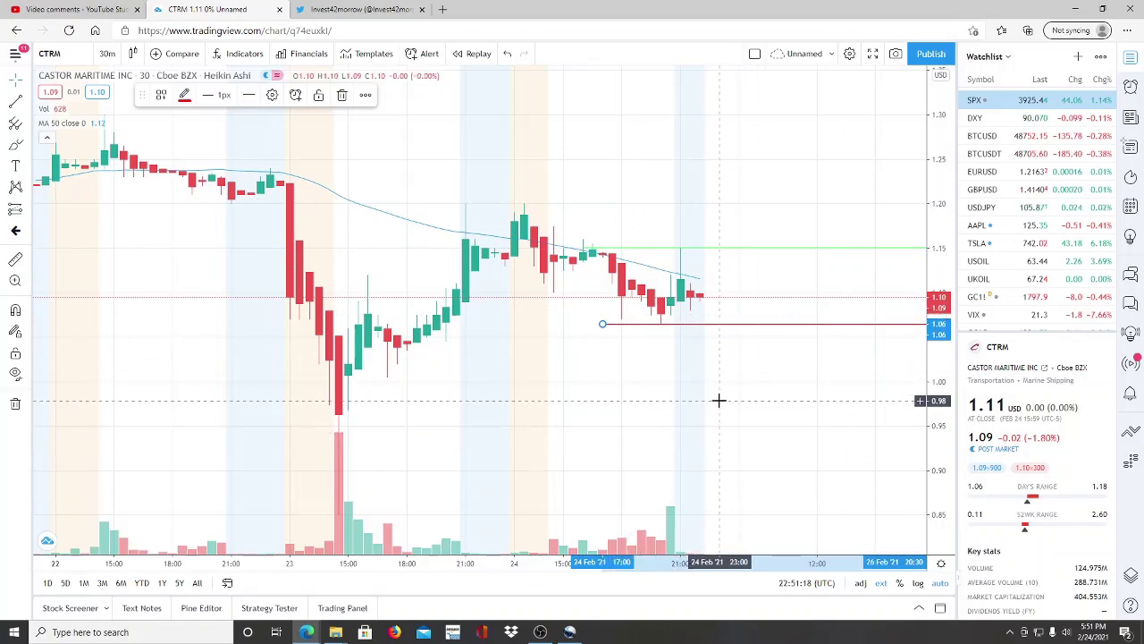
click(756, 251)
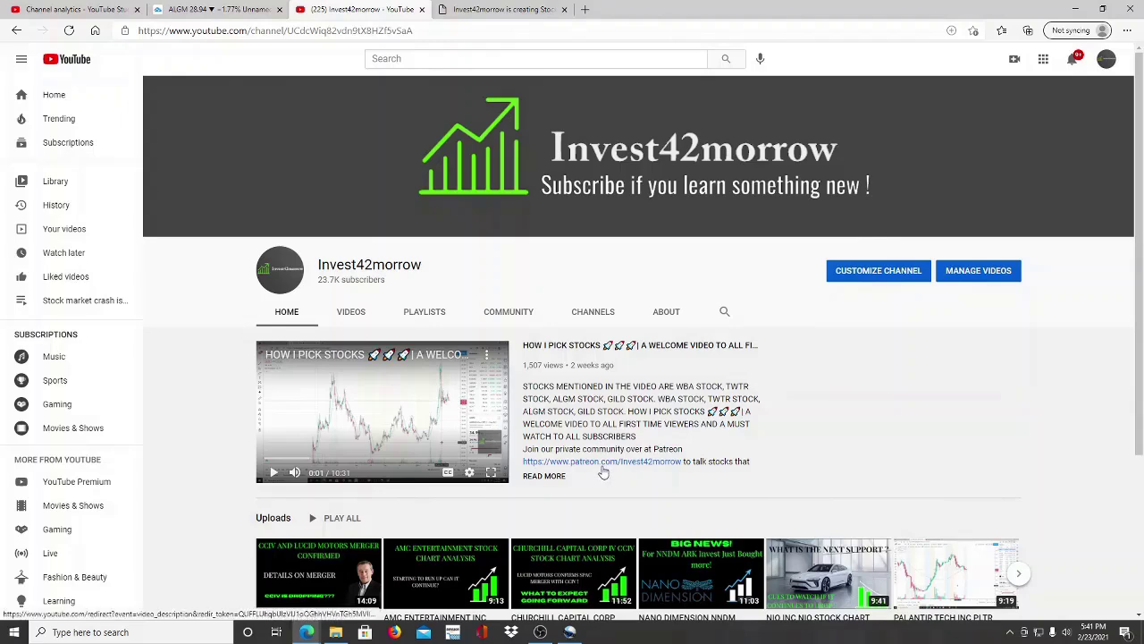
- Switch to the Patreon page and scroll through its banner and the $4, $5 and $10 monthly tiers
click(505, 11)
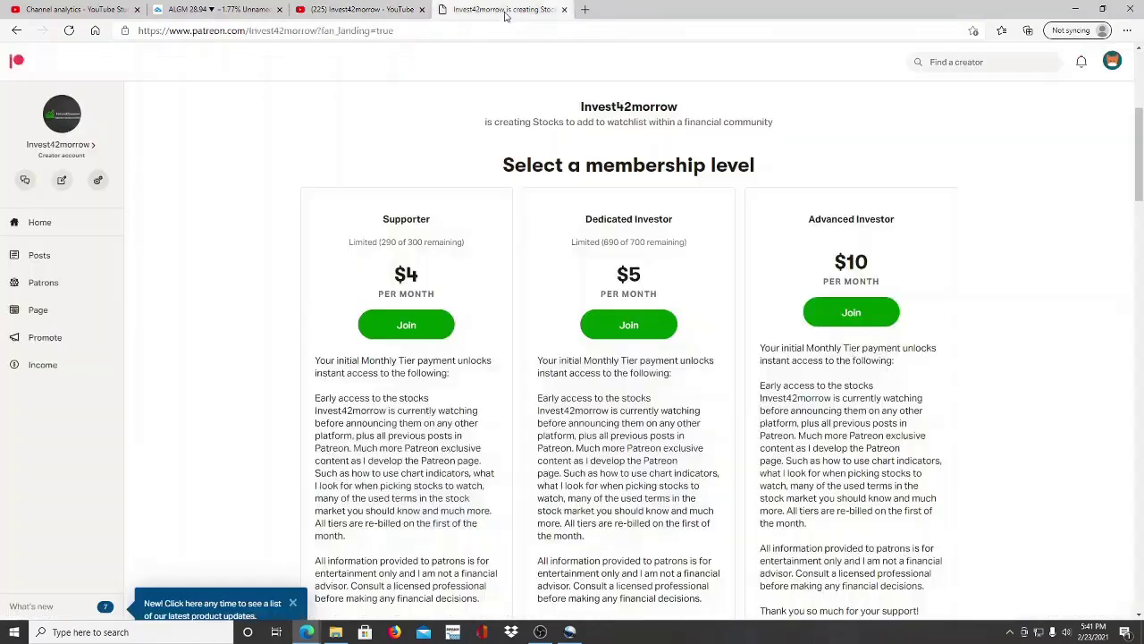
scroll(648, 373, up, 2)
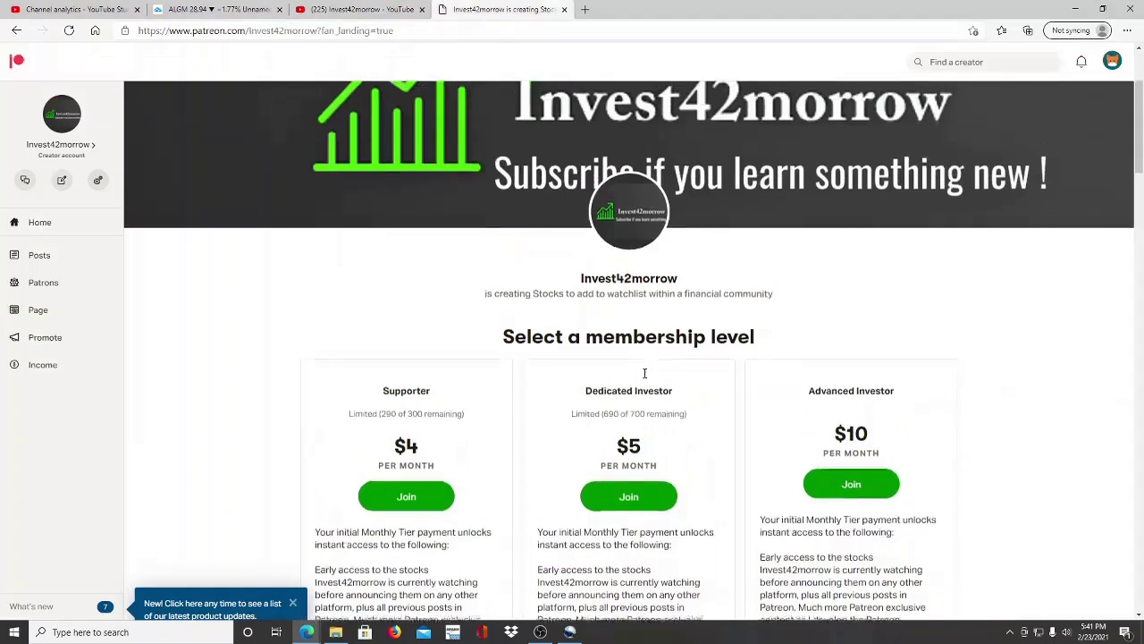
scroll(641, 378, up, 1)
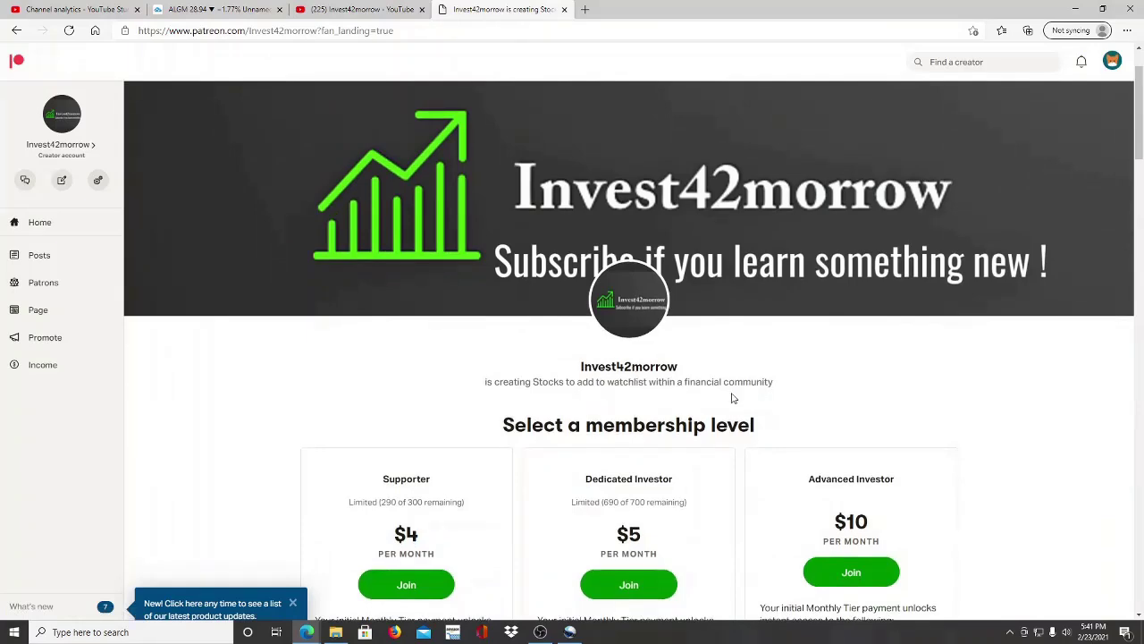
scroll(697, 403, down, 1)
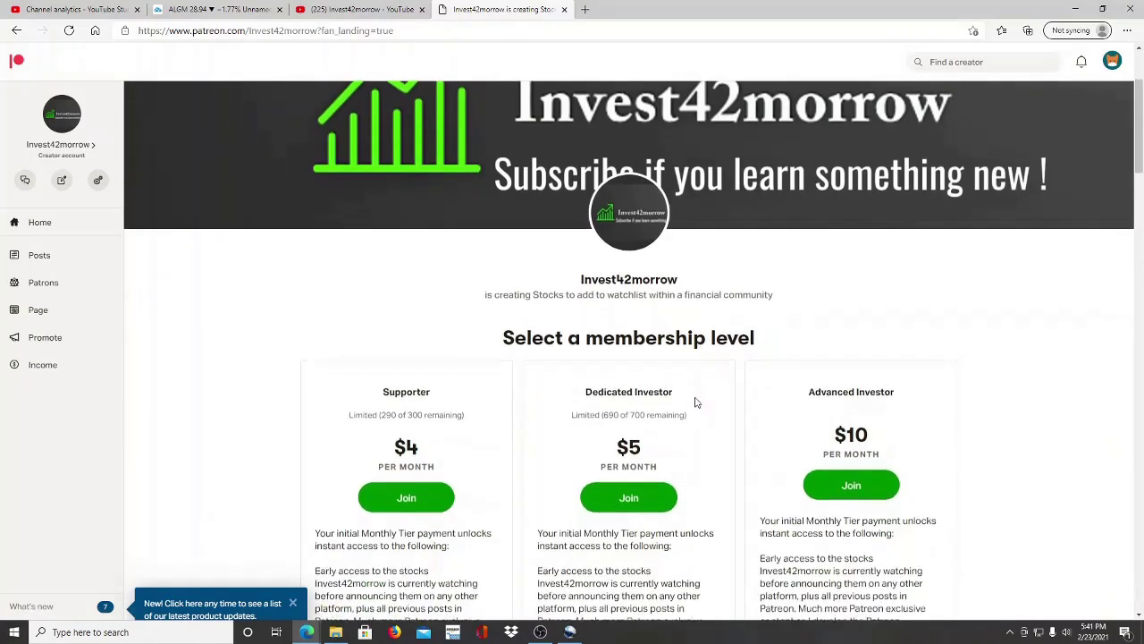
scroll(696, 402, down, 2)
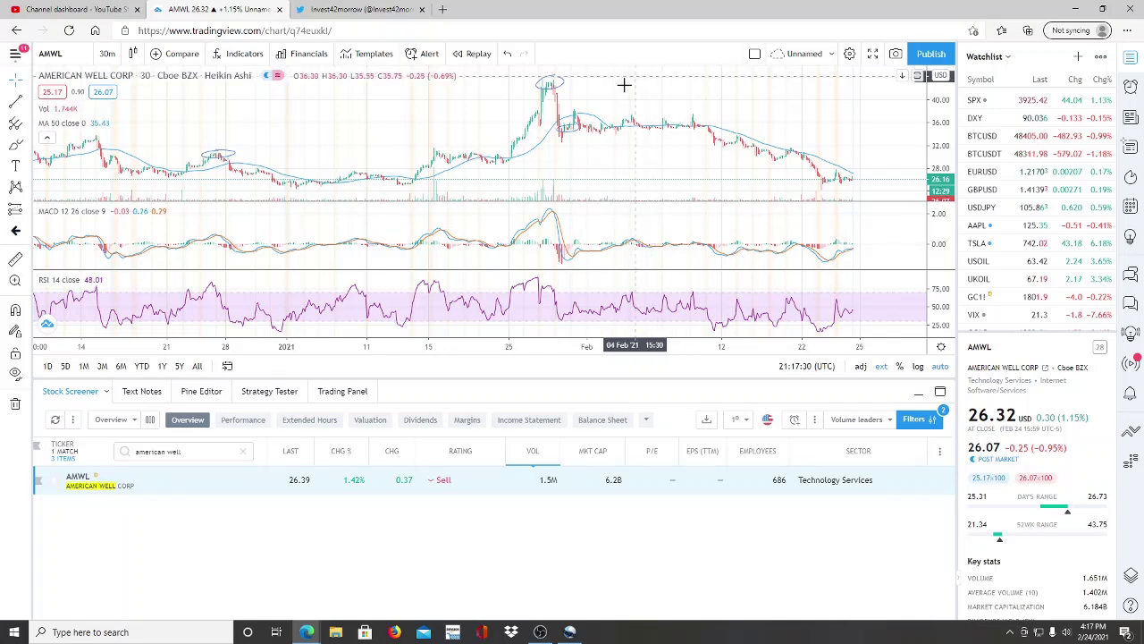
- Replace the American Well screener search with 'tela' to list TDOC and TELA
click(242, 451)
click(204, 453)
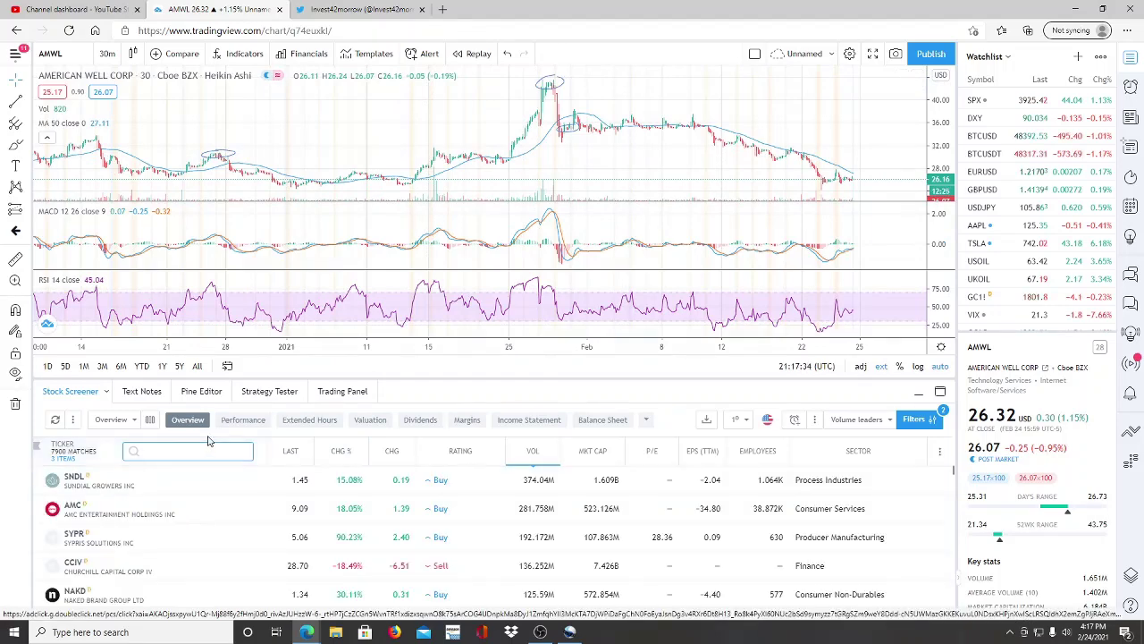
text(sel)
text(a)
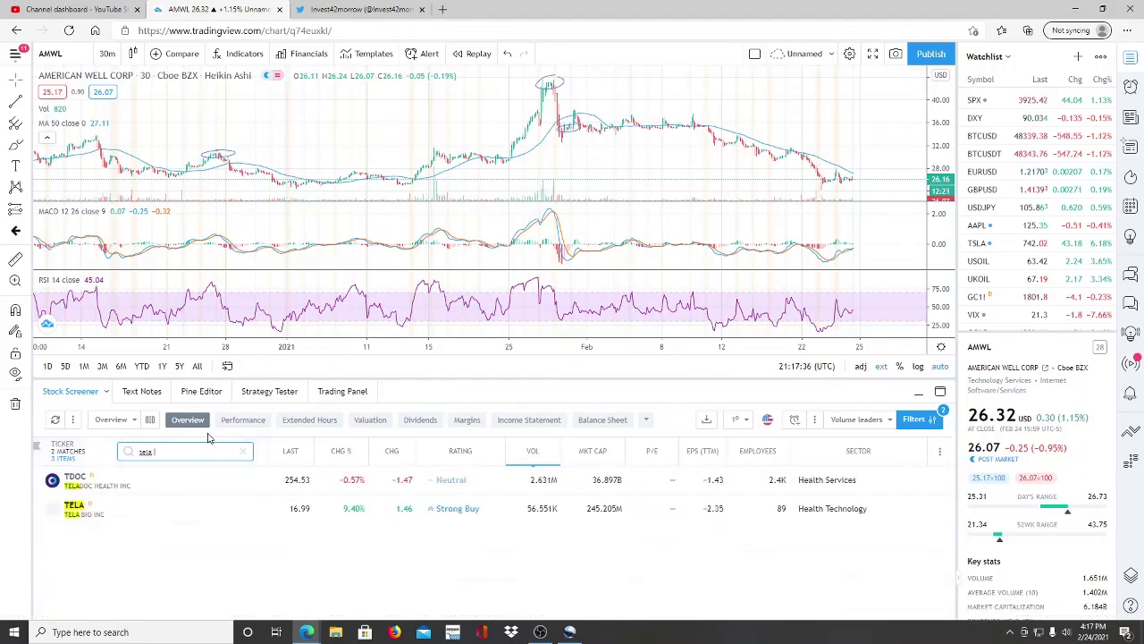
text( do)
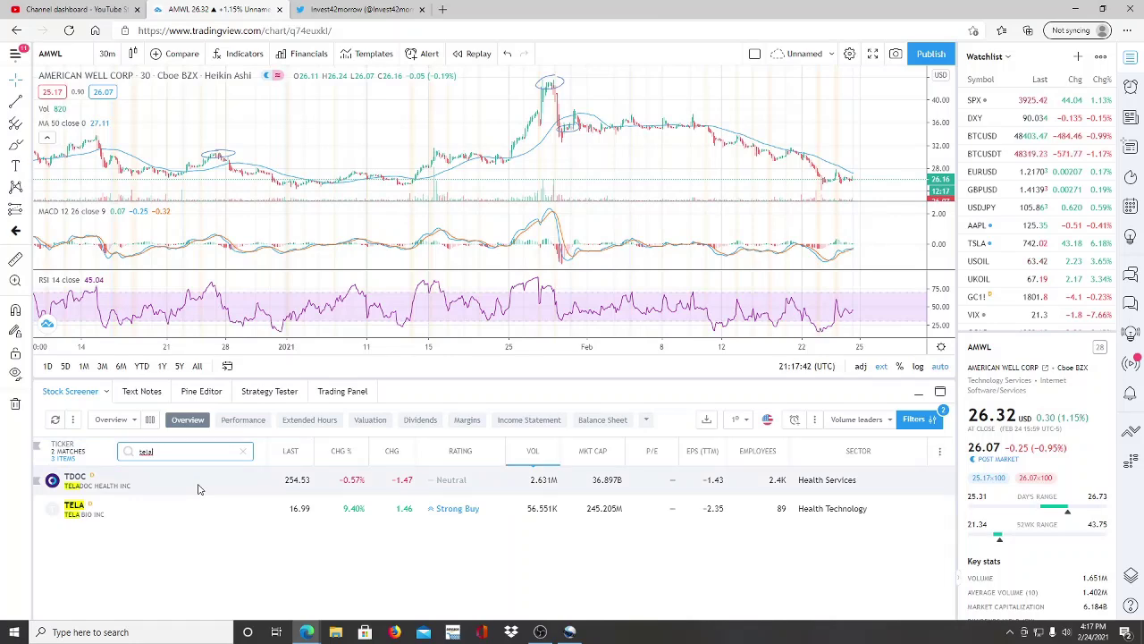
- Load the TDOC chart and zoom out to cover May 2020 through February 2021
click(200, 484)
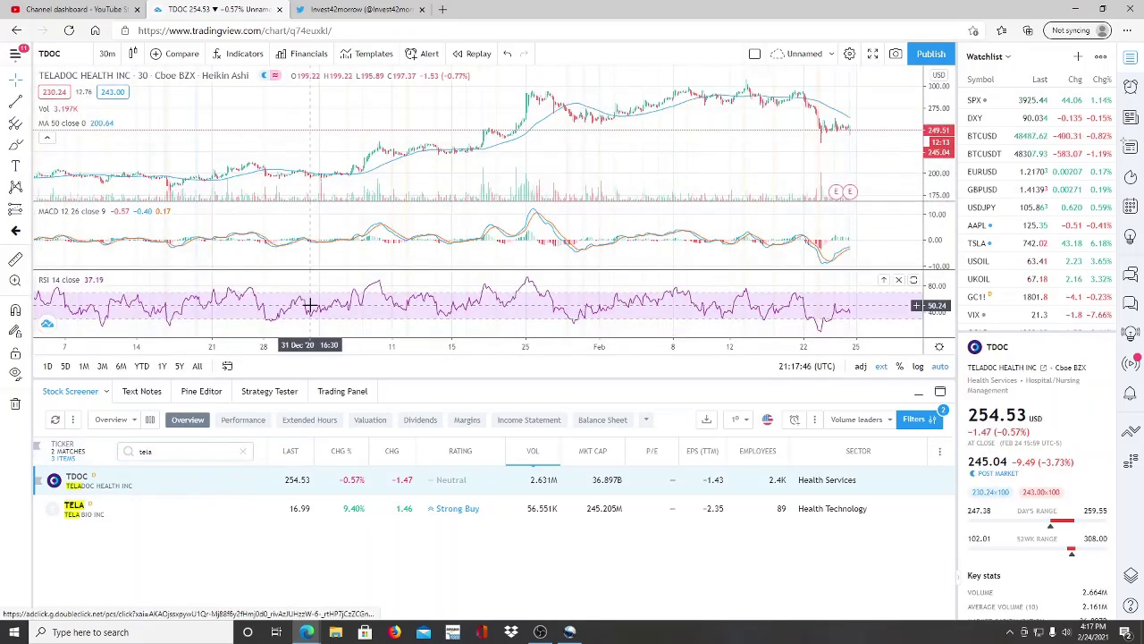
scroll(1109, 523, down, 1)
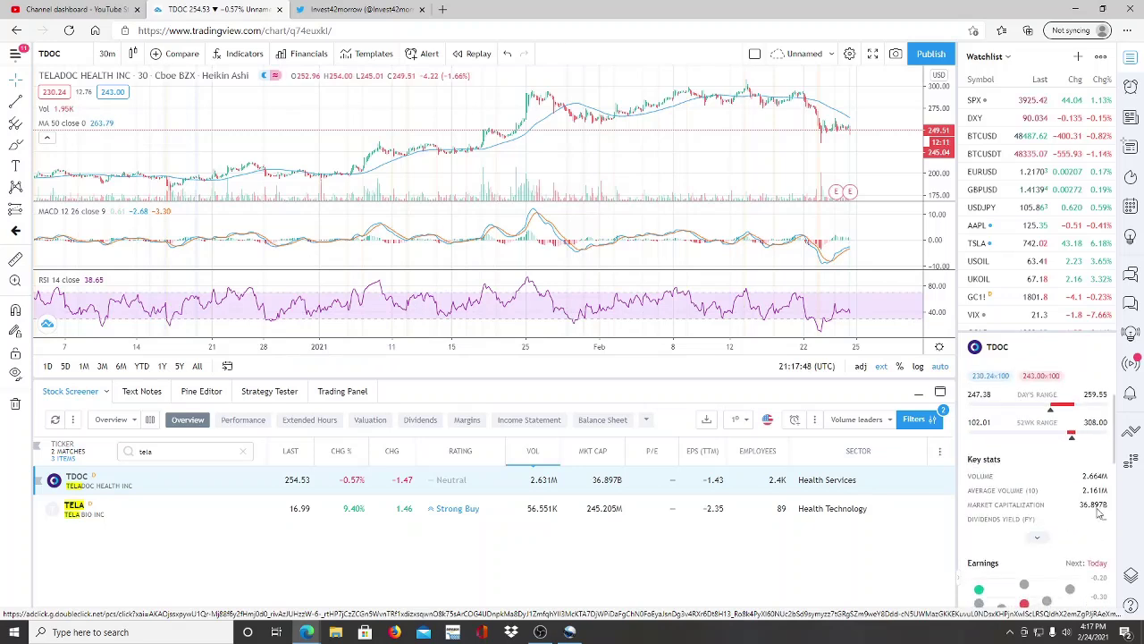
scroll(1061, 527, up, 1)
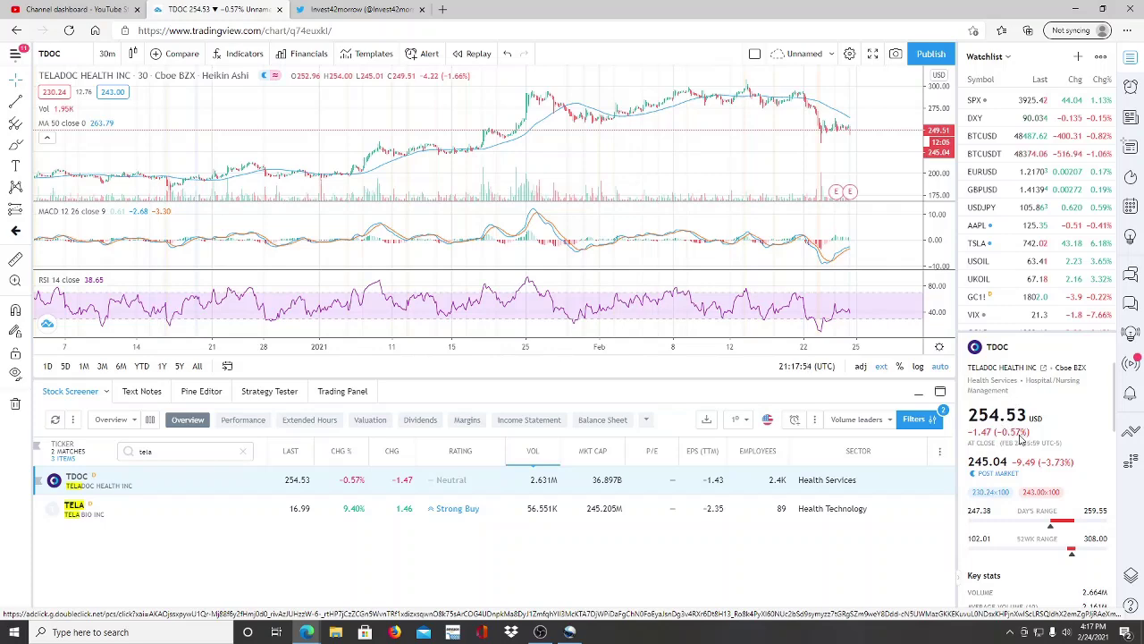
scroll(524, 135, down, 5)
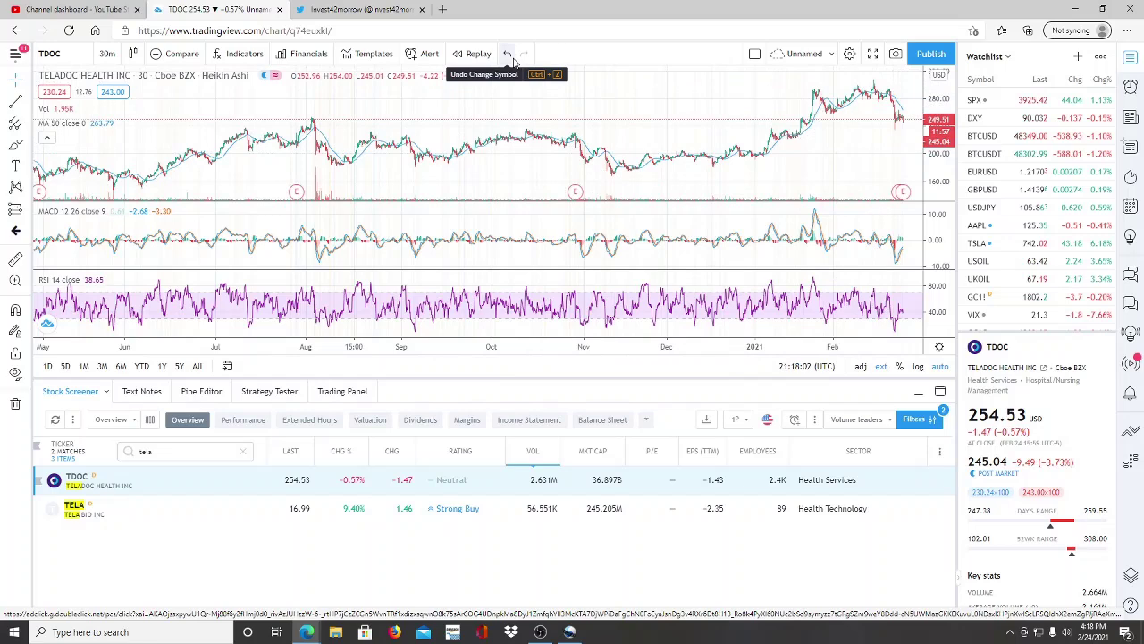
- Undo the symbol change so the 30-minute chart returns from TDOC to AMWL at 26.32 USD
scroll(1000, 407, down, 2)
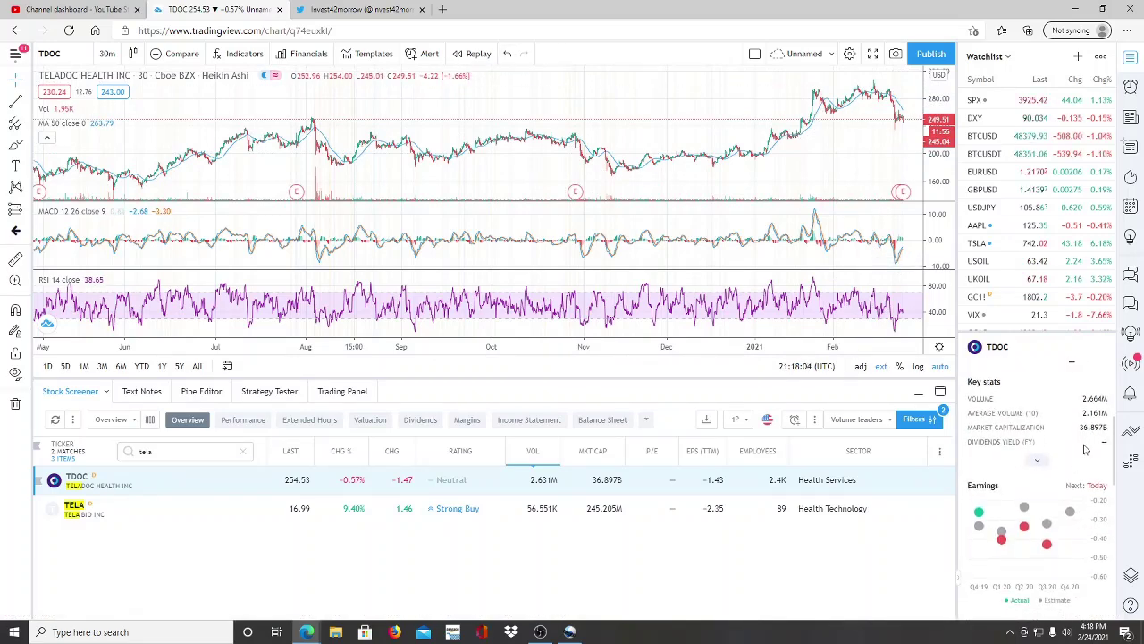
scroll(999, 407, up, 2)
click(509, 54)
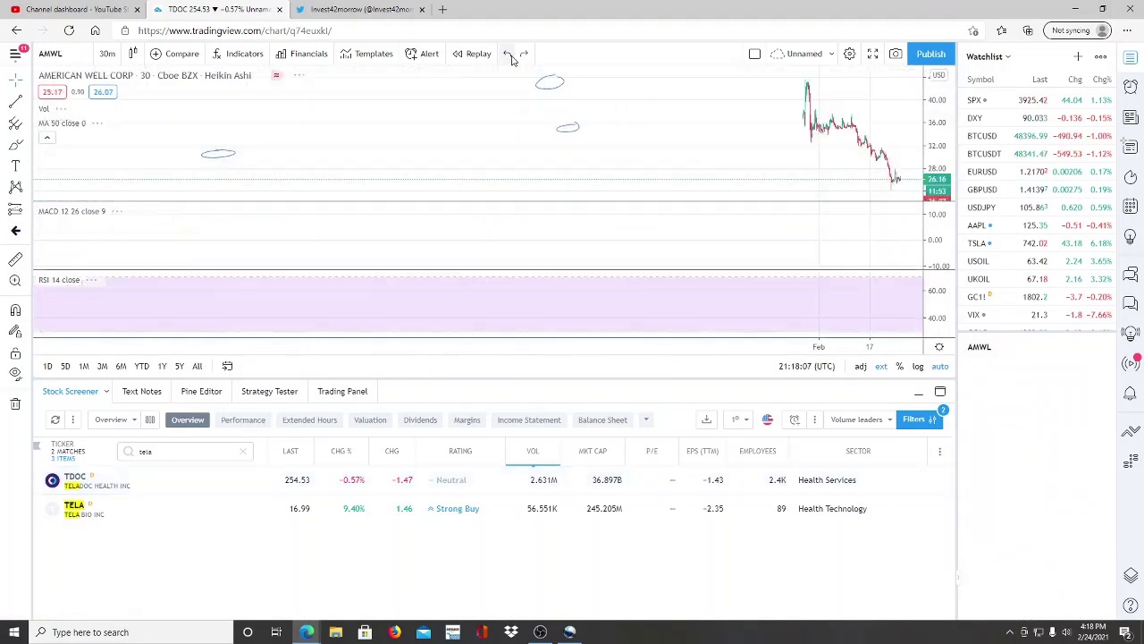
scroll(1046, 519, down, 1)
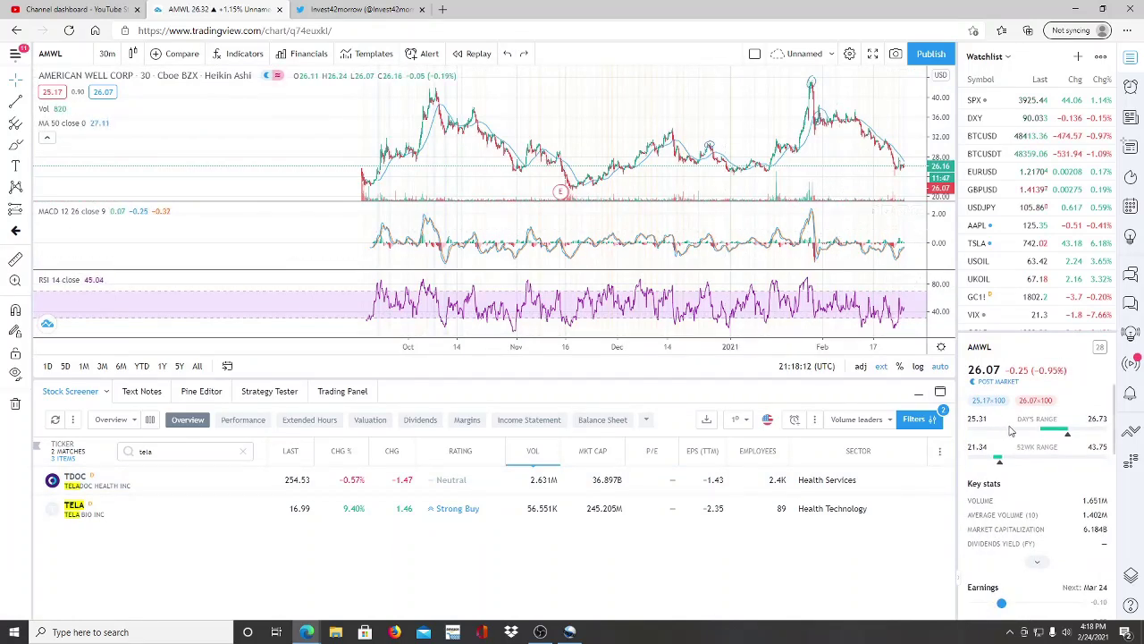
scroll(1010, 432, up, 1)
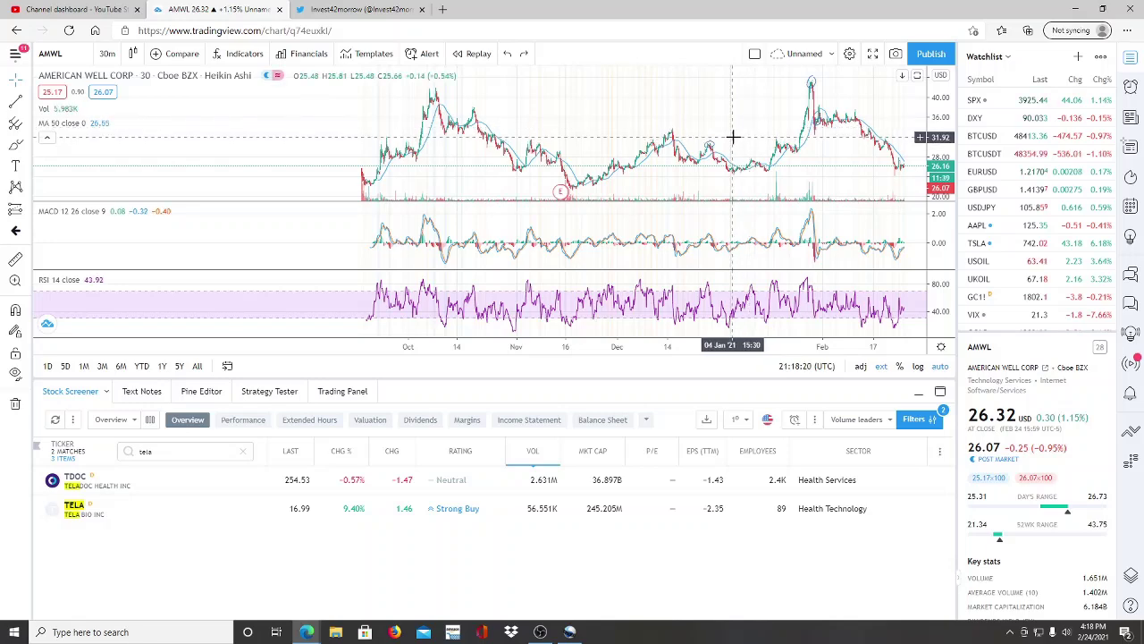
- Zoom the AMWL 30-minute chart to February 2021, showing the slide from about 35 to 26 USD
scroll(734, 141, up, 4)
scroll(734, 141, up, 3)
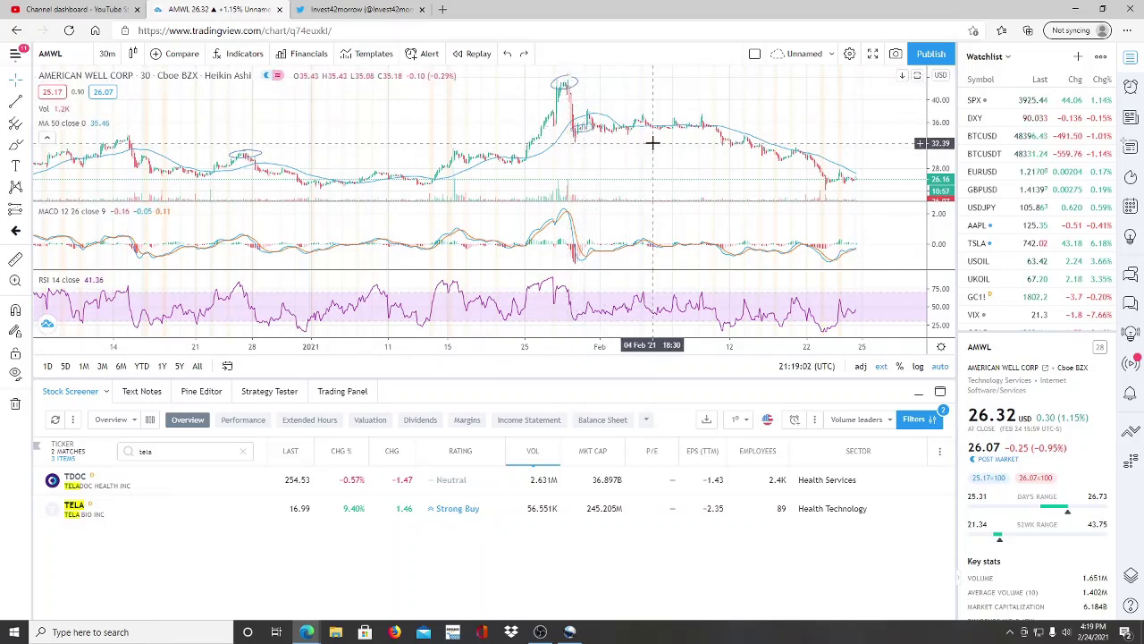
scroll(652, 147, down, 2)
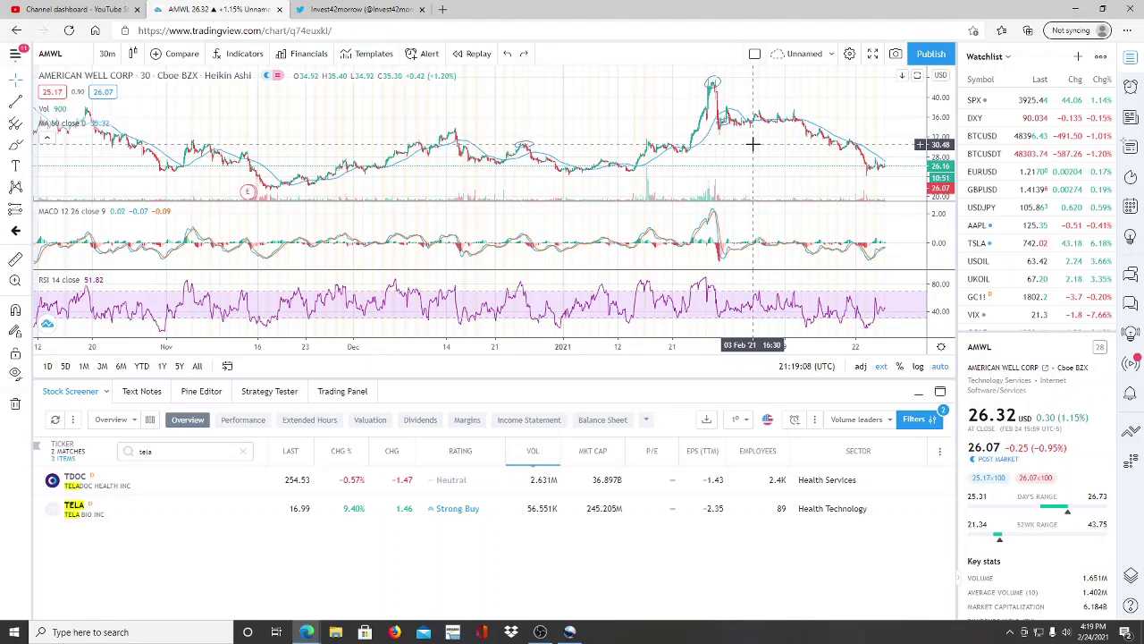
scroll(754, 143, up, 5)
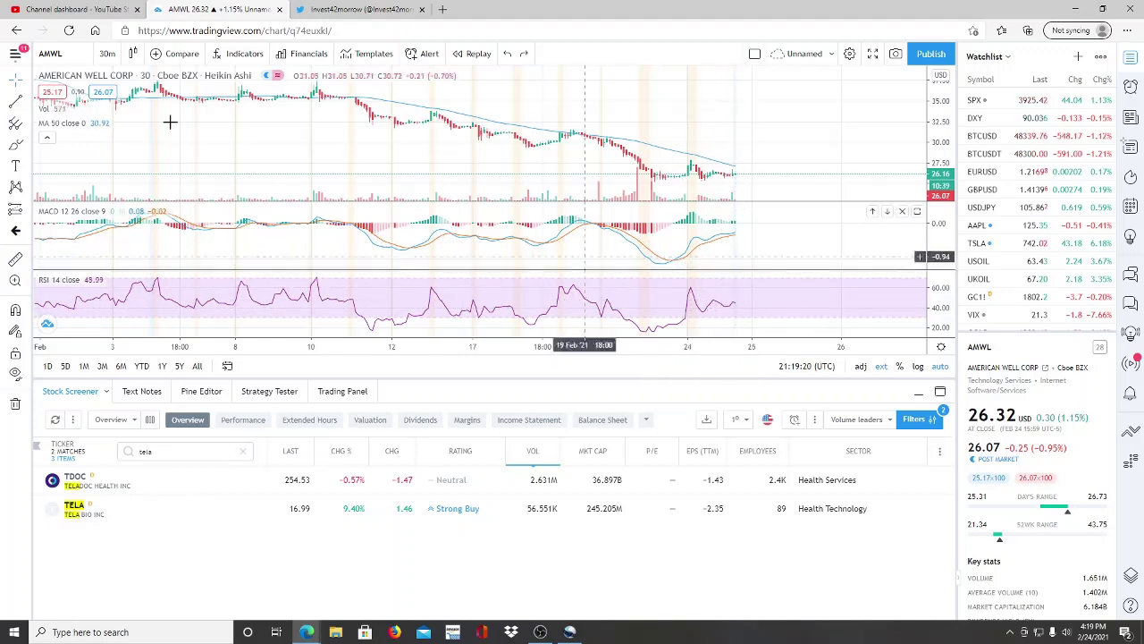
- Switch AMWL to 1-day candles and zoom to show October 2020 through late February 2021
click(107, 54)
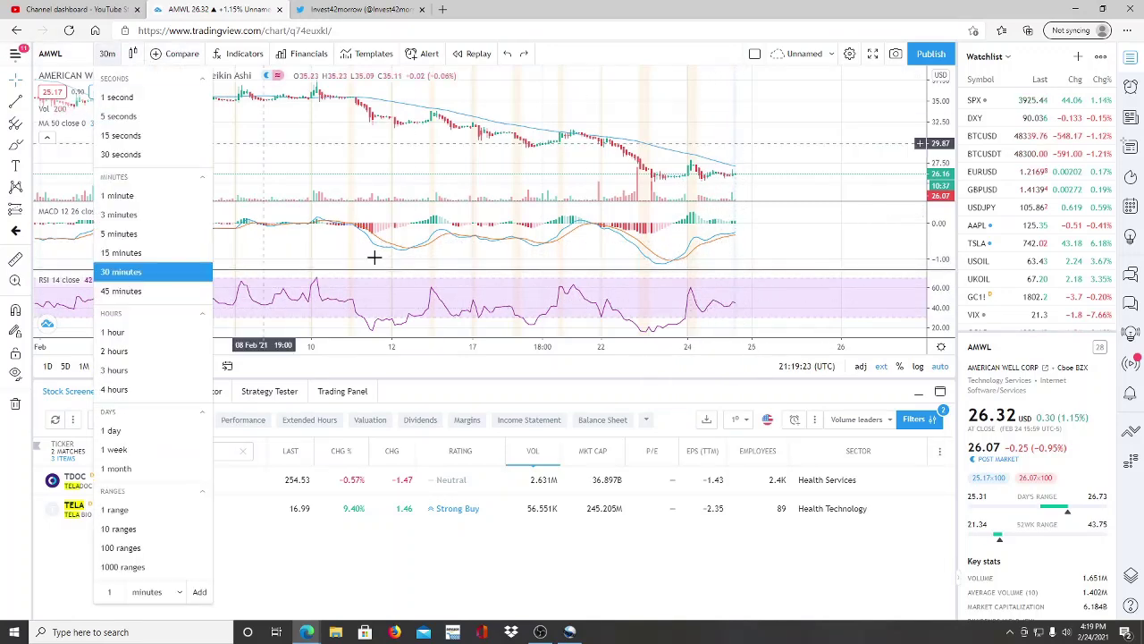
click(134, 429)
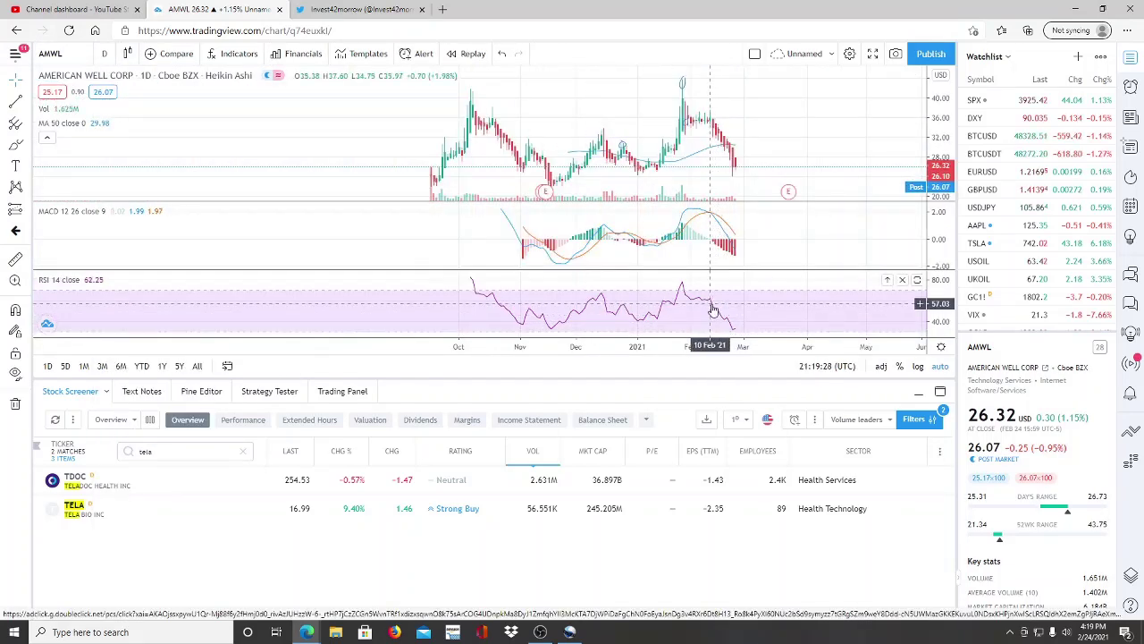
scroll(717, 323, up, 2)
scroll(717, 324, up, 2)
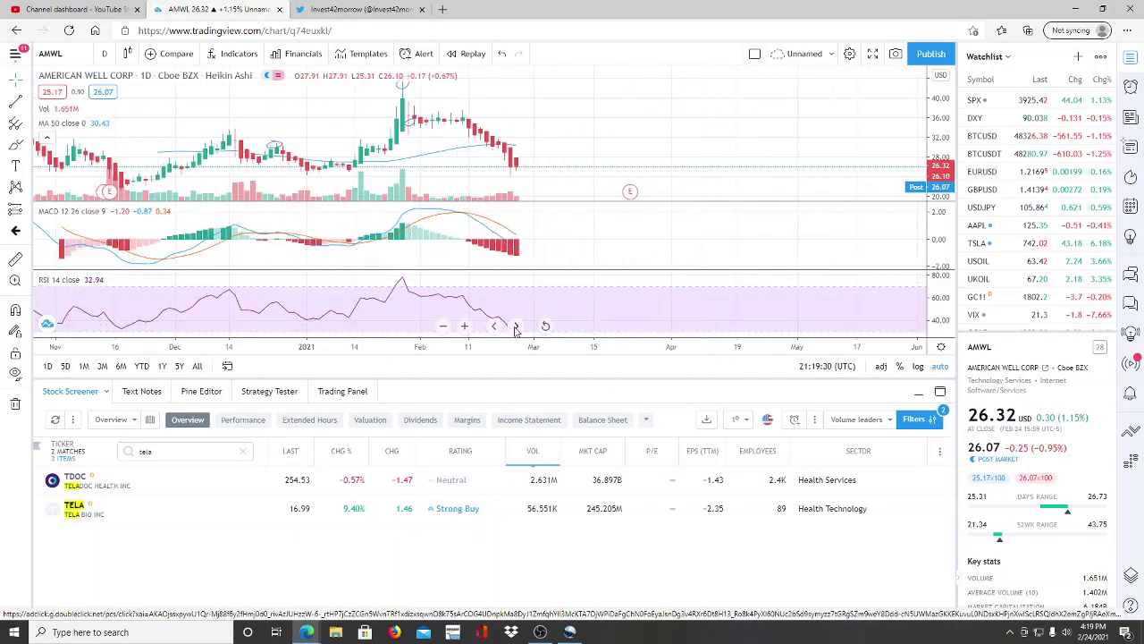
scroll(626, 265, down, 1)
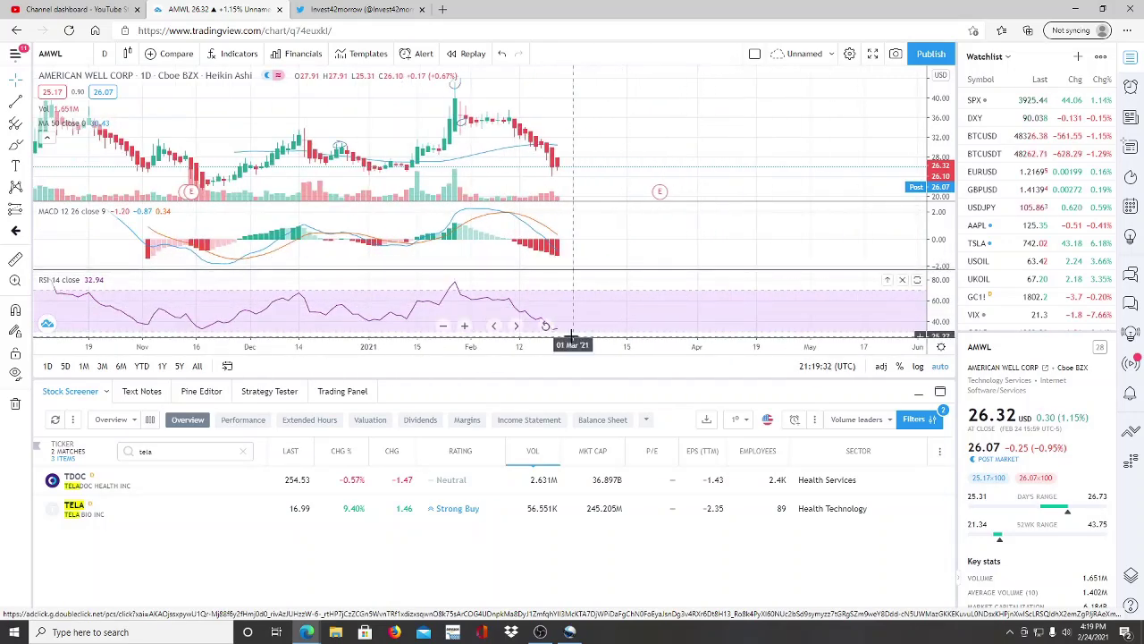
scroll(577, 328, down, 1)
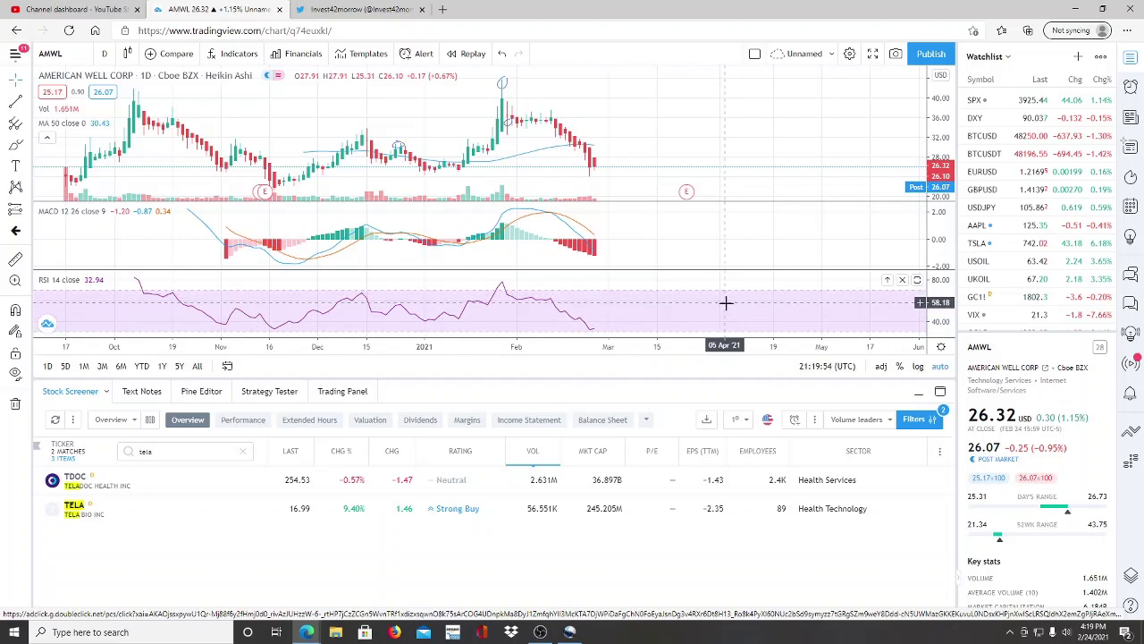
scroll(700, 296, down, 2)
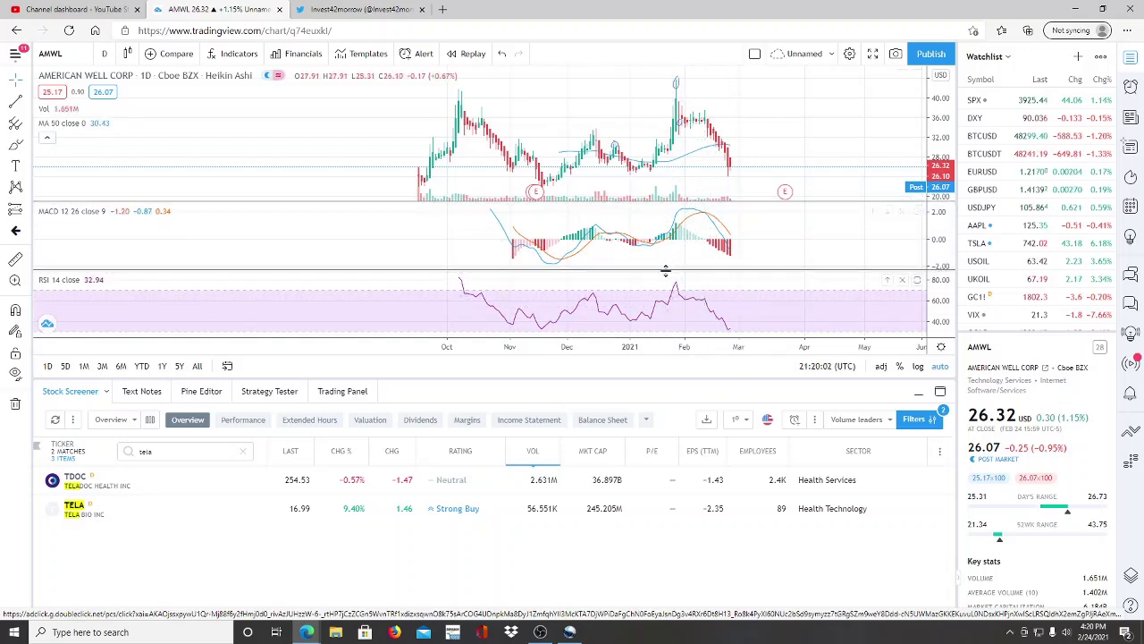
scroll(665, 272, up, 3)
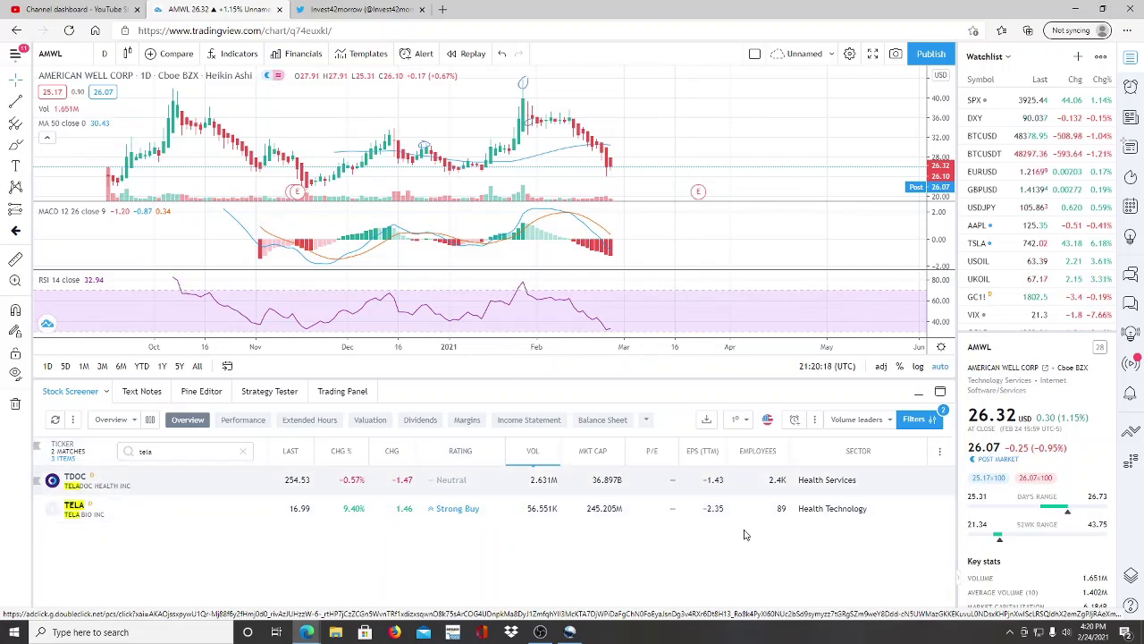
scroll(1002, 512, down, 2)
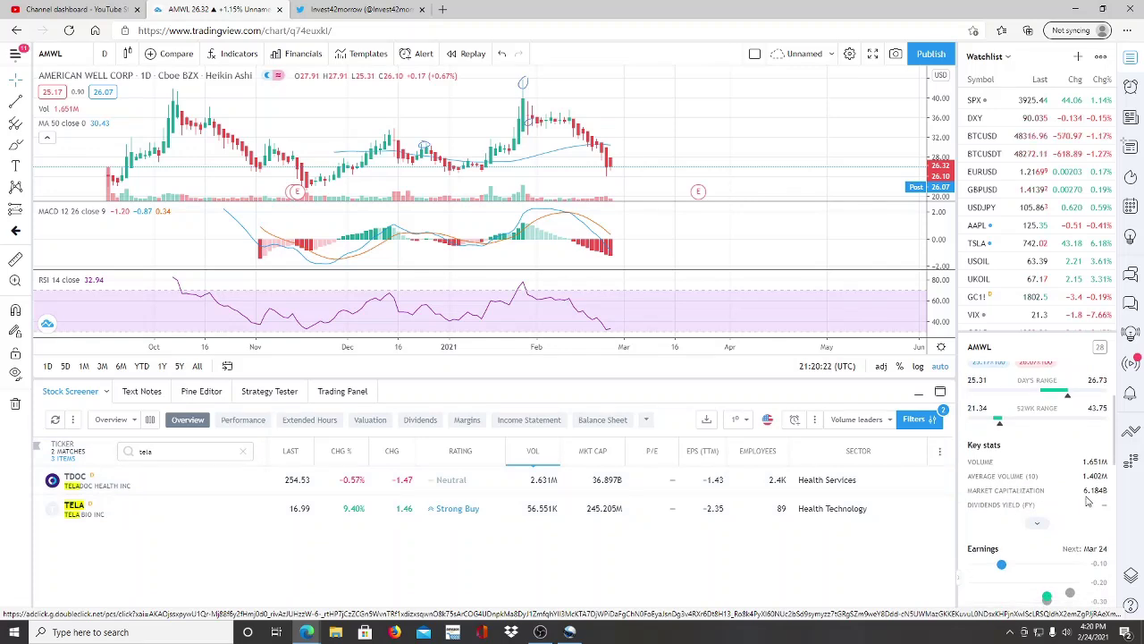
scroll(1052, 508, up, 2)
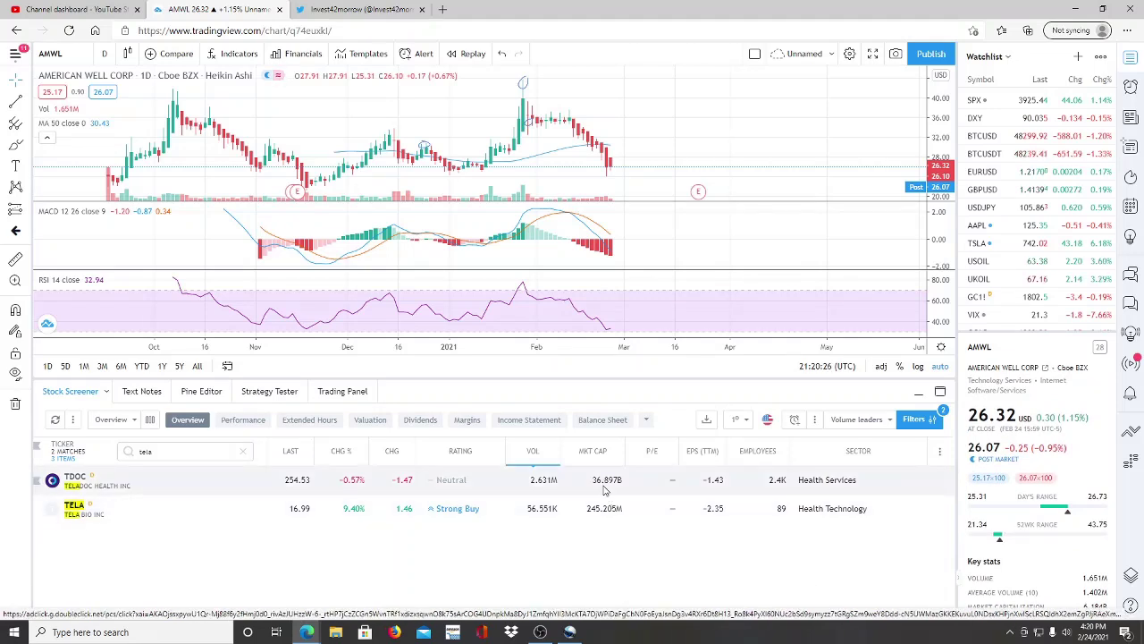
scroll(1114, 480, down, 2)
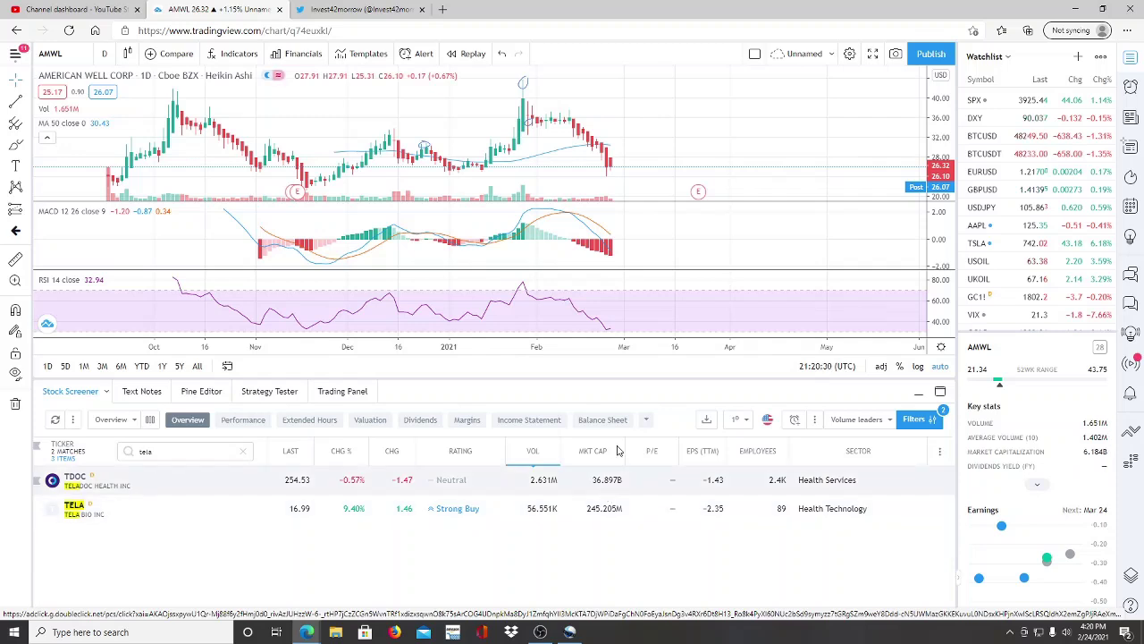
scroll(1028, 519, up, 2)
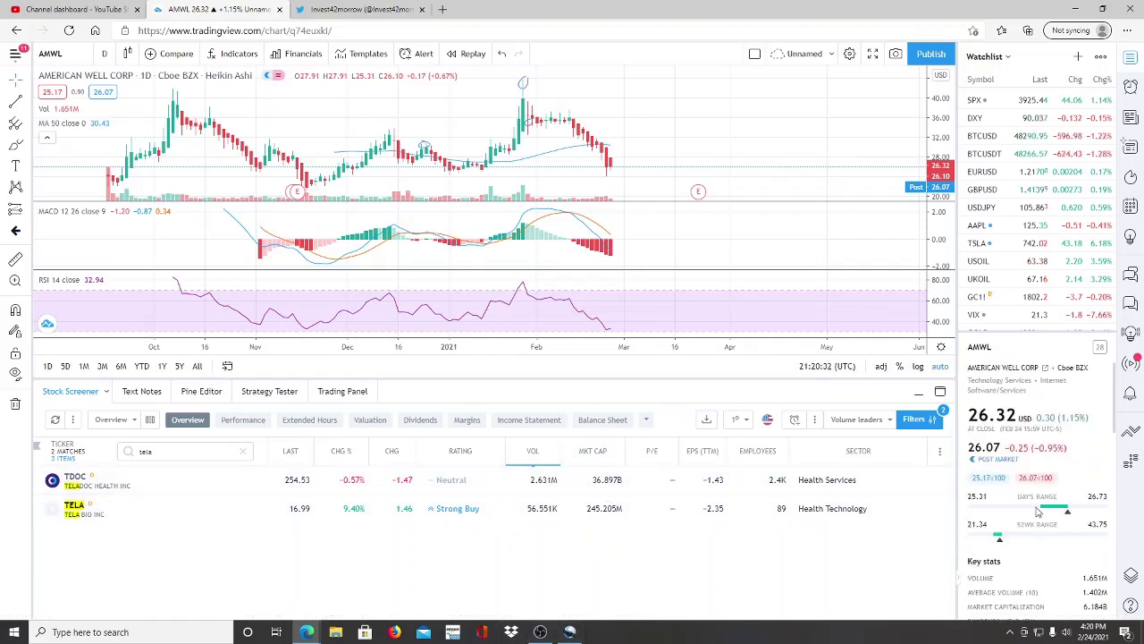